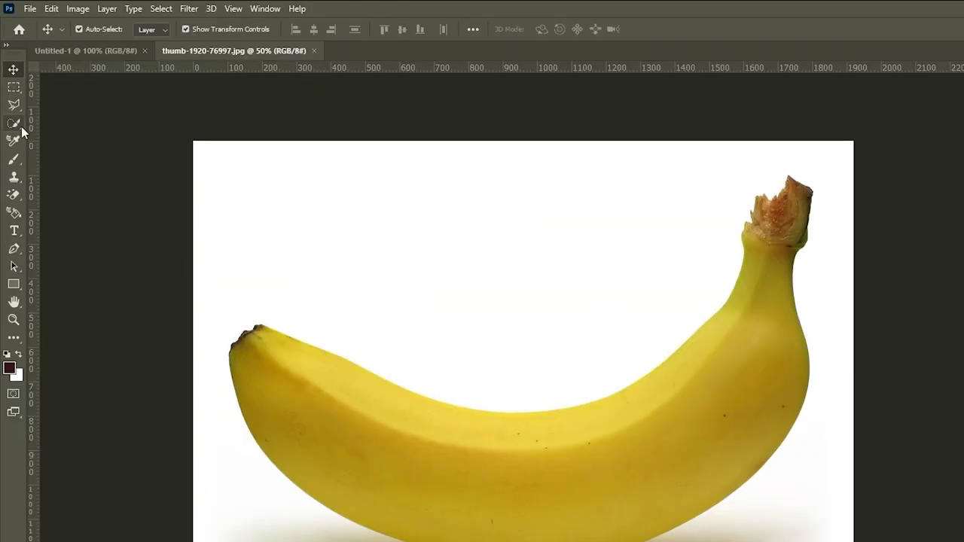
Step: Mask the banana out of its white background with Select Subject and move it into Untitled-1
left_click(22, 130)
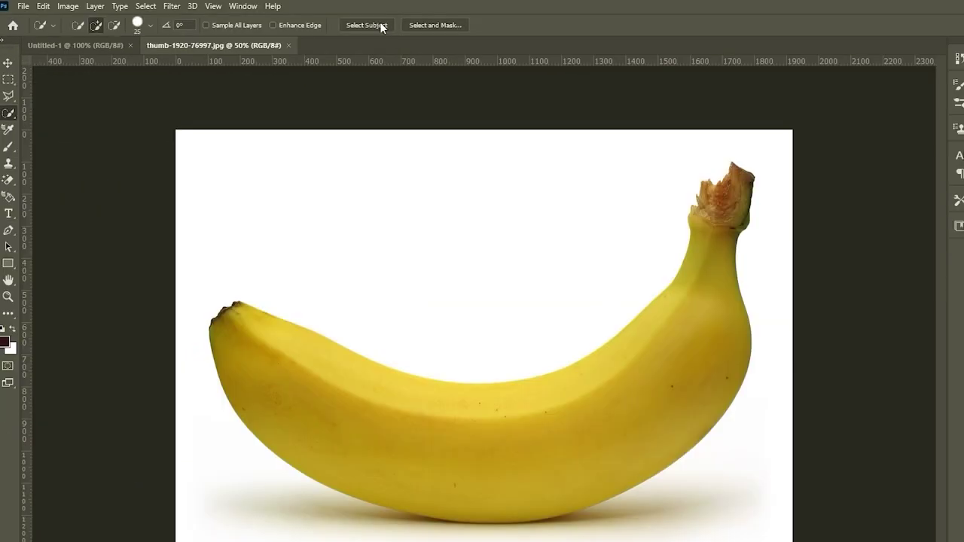
left_click(397, 28)
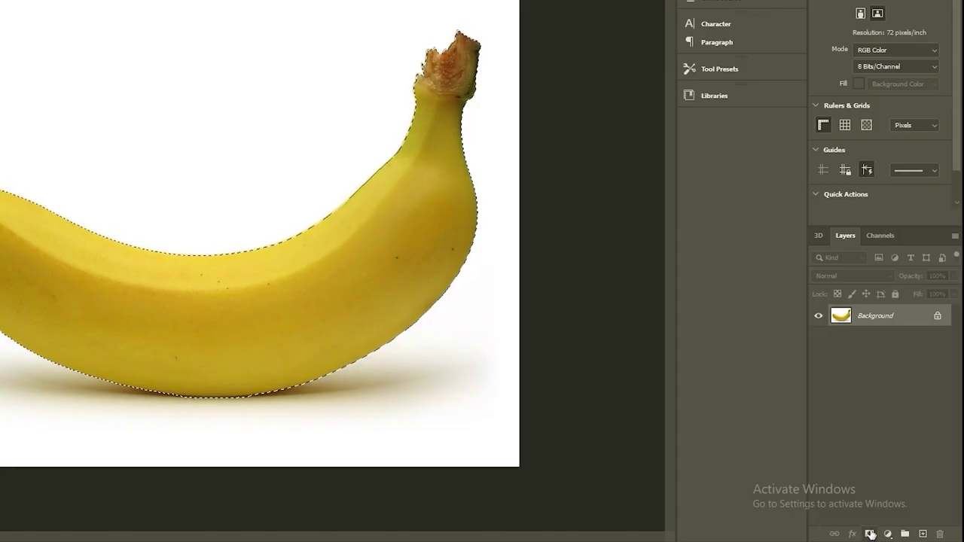
left_click(893, 525)
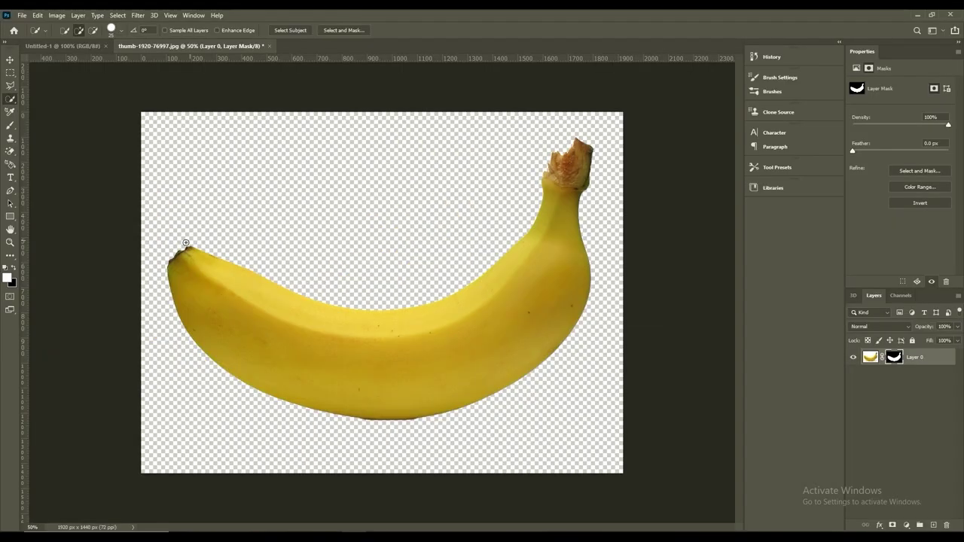
left_click(10, 59)
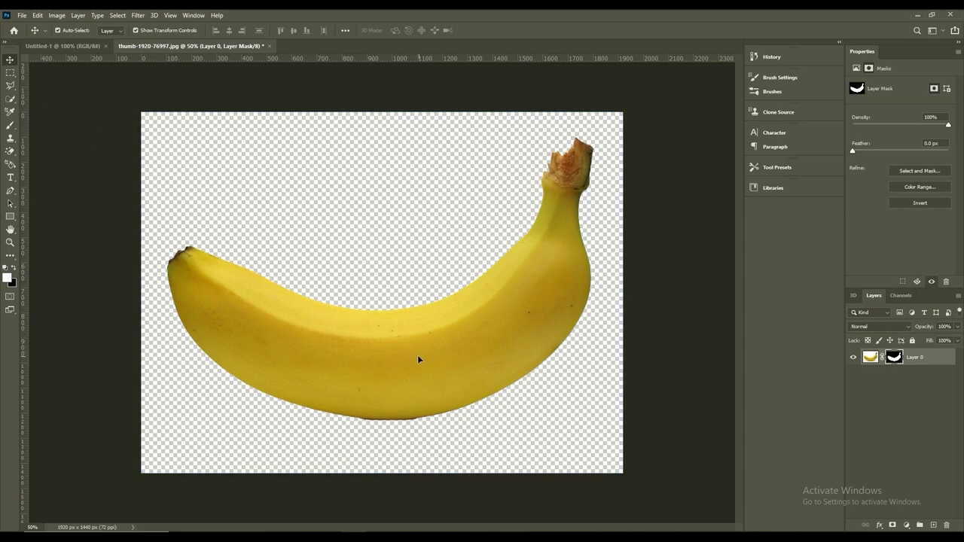
mouse_move(417, 354)
left_mouse_down()
mouse_move(75, 46)
mouse_move(348, 331)
left_mouse_up()
Step: Scale the banana down to about 684 x 455 px and centre it on the canvas
key("ctrl+minus")
key("ctrl+minus")
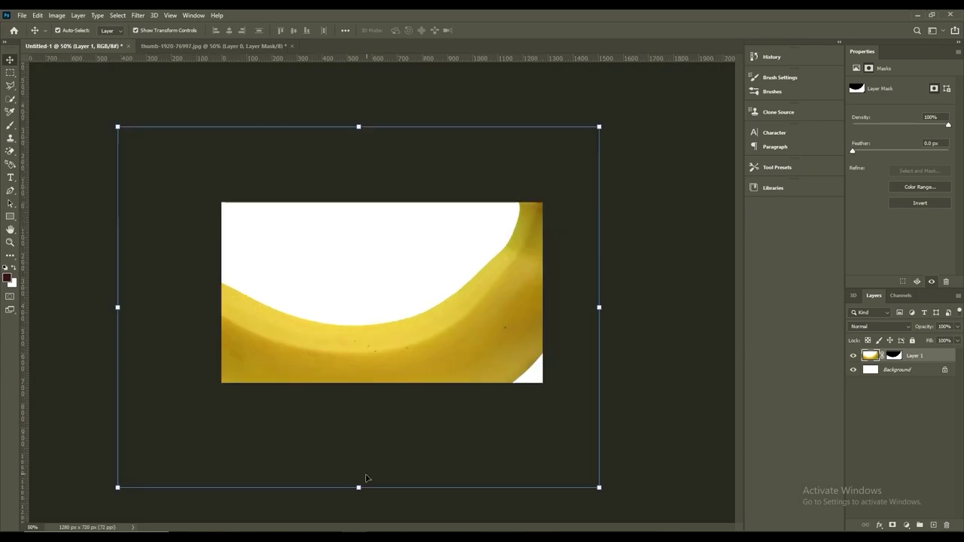
left_click_drag(358, 488, 381, 291)
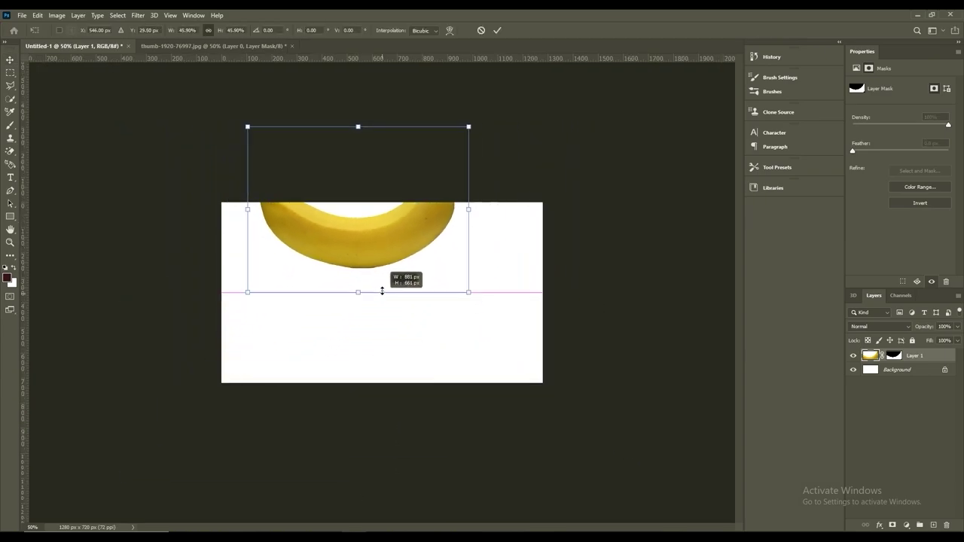
left_click_drag(389, 232, 398, 297)
left_click(497, 30)
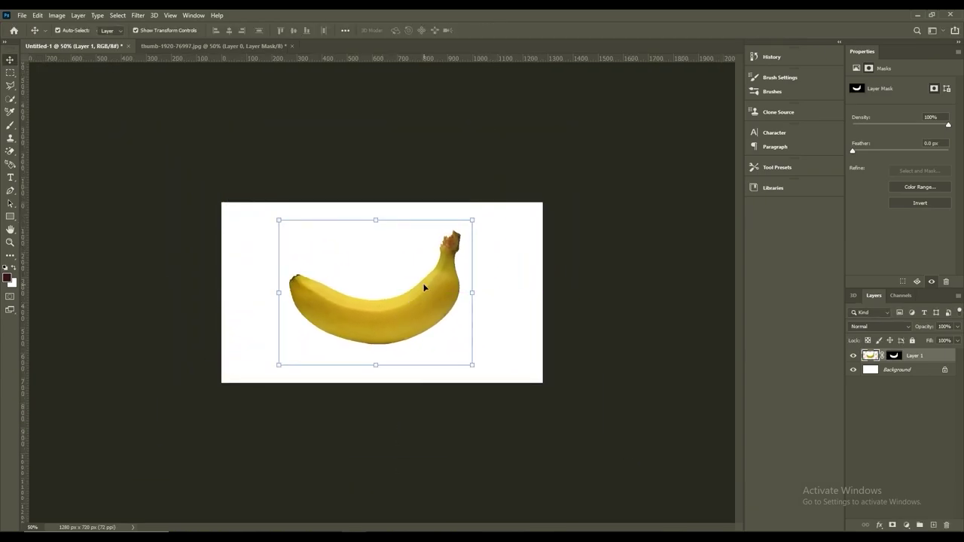
key("ctrl+plus")
key("ctrl+plus")
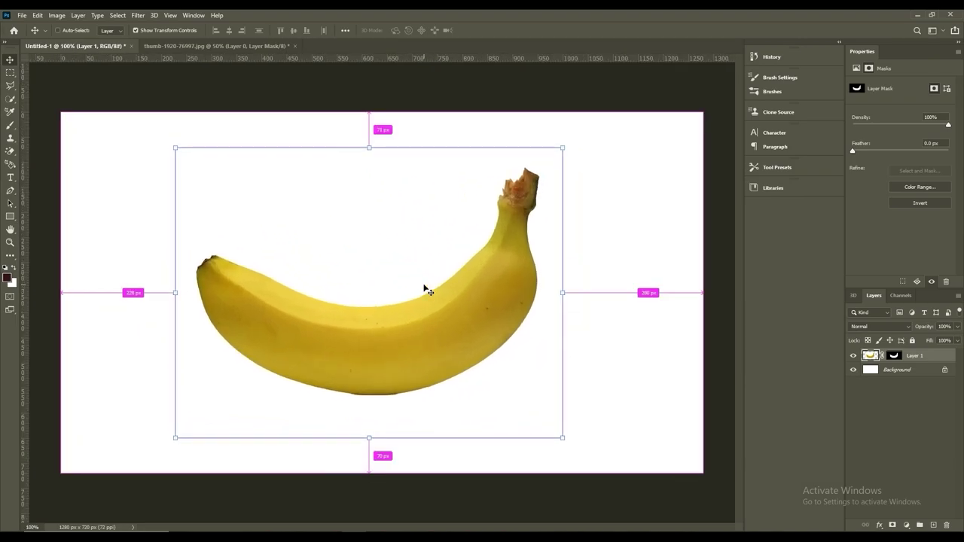
Step: Convert the banana's Layer 1 into a smart object
left_click(896, 399)
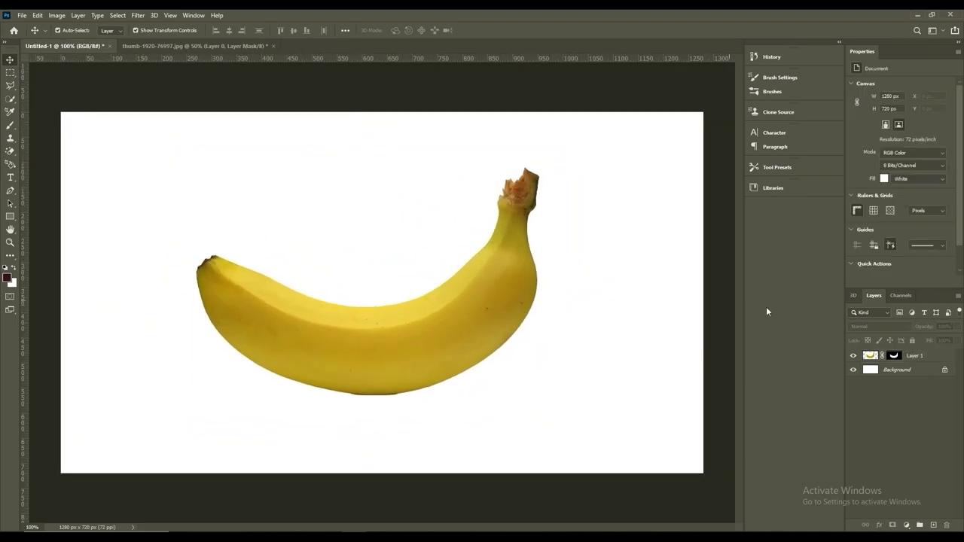
right_click(907, 313)
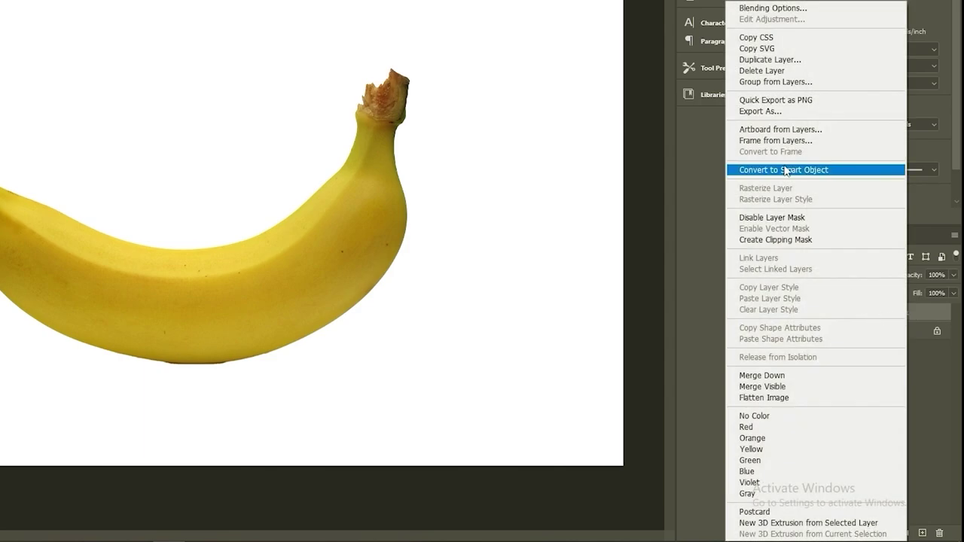
left_click(783, 170)
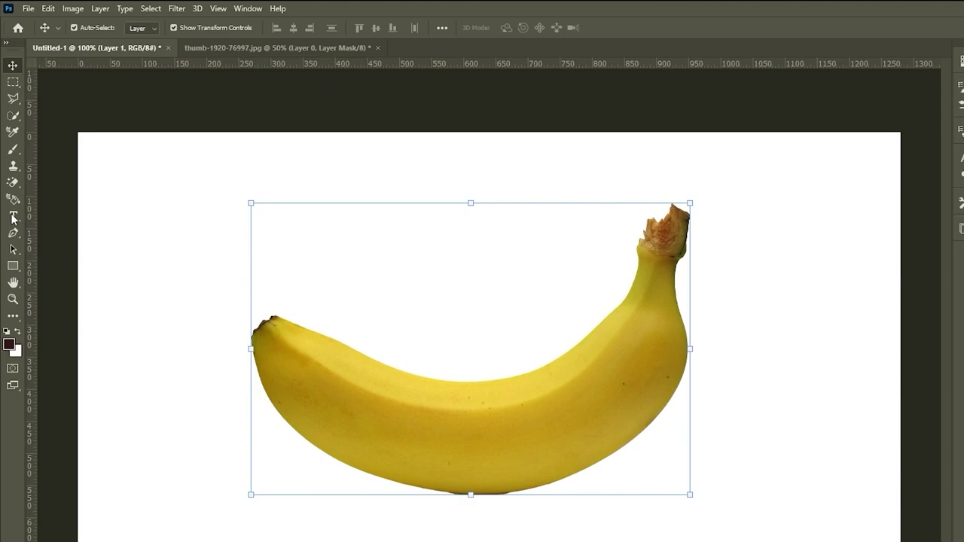
Step: Set up the Horizontal Type Tool with Dutch801 XBd BT font in black
left_click(12, 217)
left_click(67, 215)
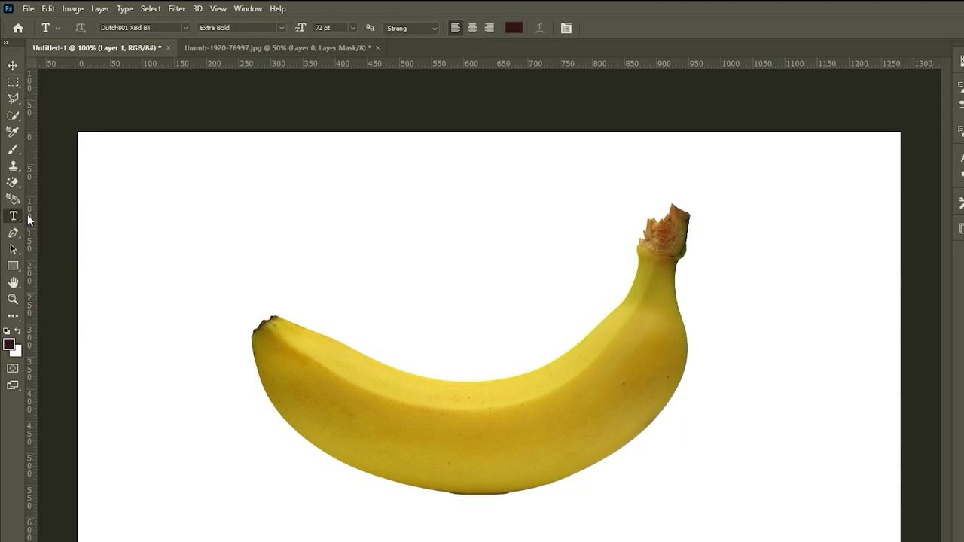
left_click(186, 28)
left_click(186, 64)
left_click(514, 28)
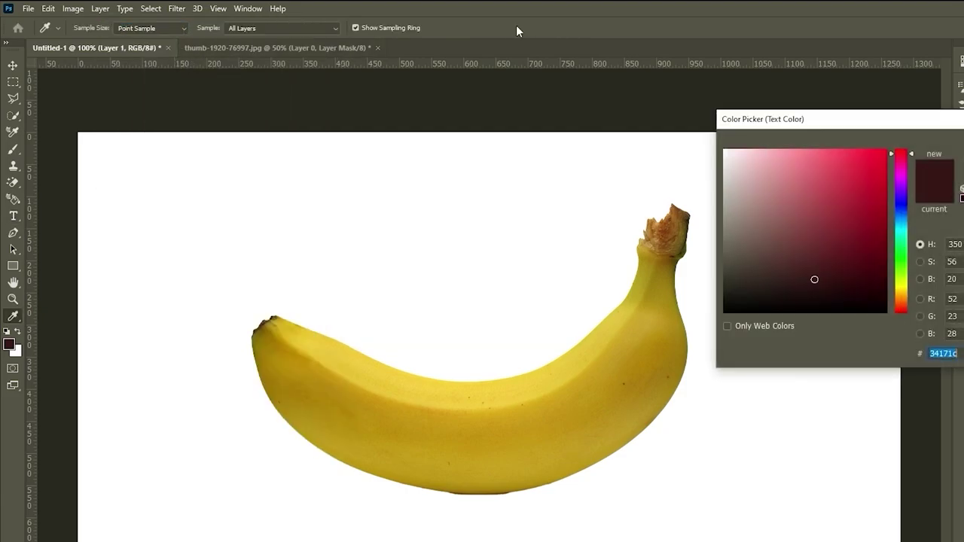
left_click(724, 311)
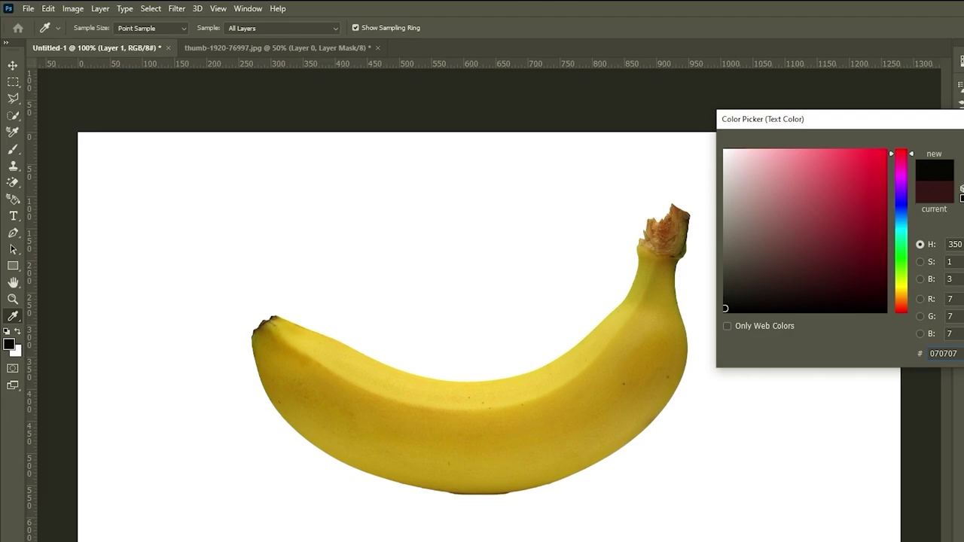
key("Return")
Step: Type BANANA in a text box across the banana's middle
left_click_drag(245, 272, 551, 313)
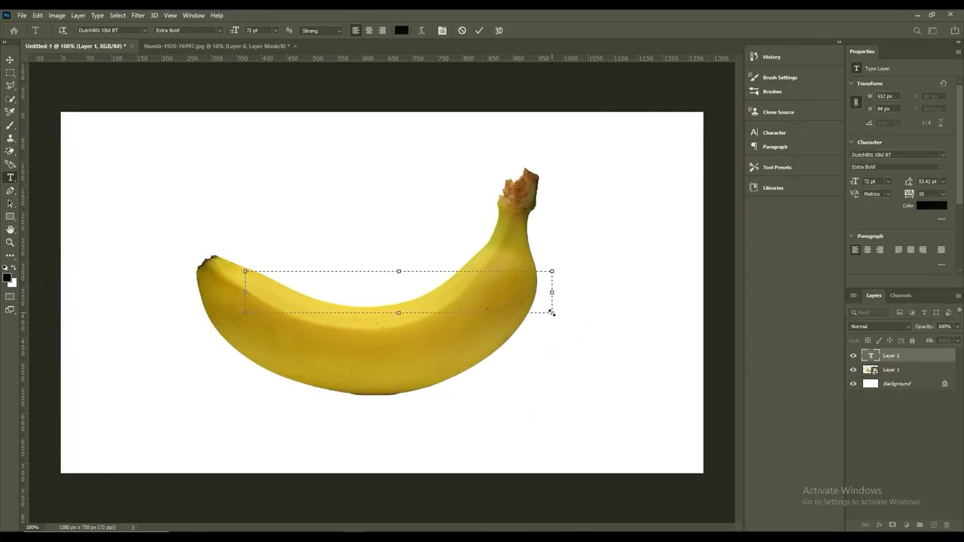
type("BANANA")
left_click_drag(551, 292, 424, 289)
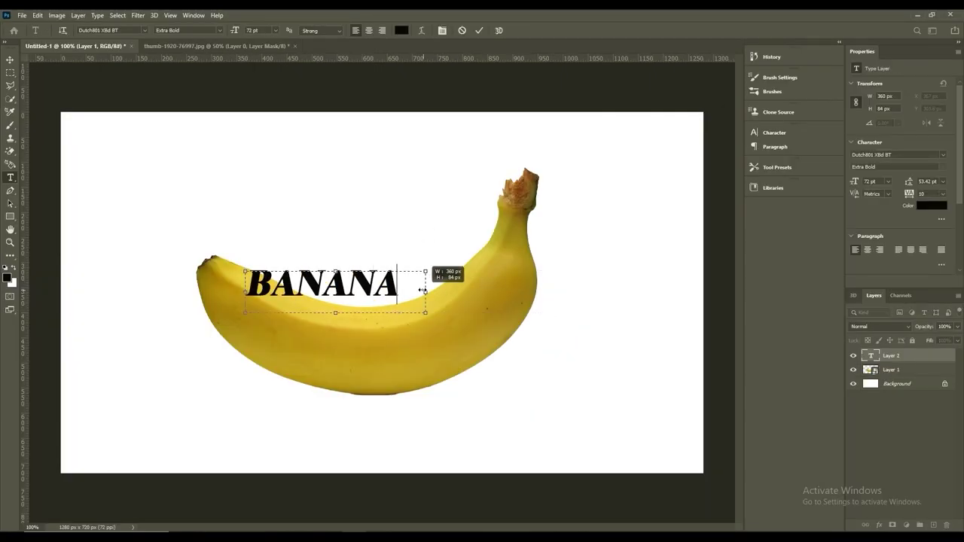
key("ctrl+Return")
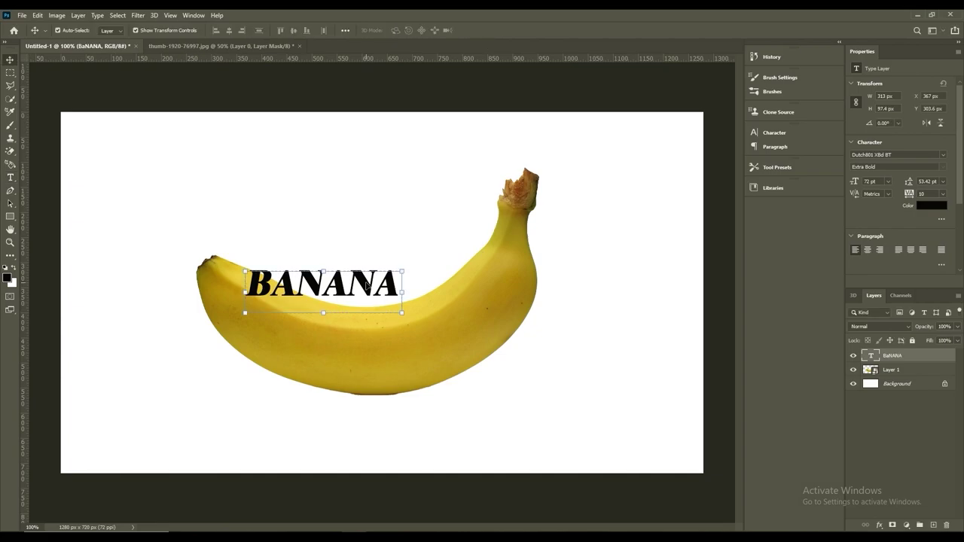
Step: Enlarge BANANA over the banana, convert it to a smart object, and stretch it taller
key("ctrl+t")
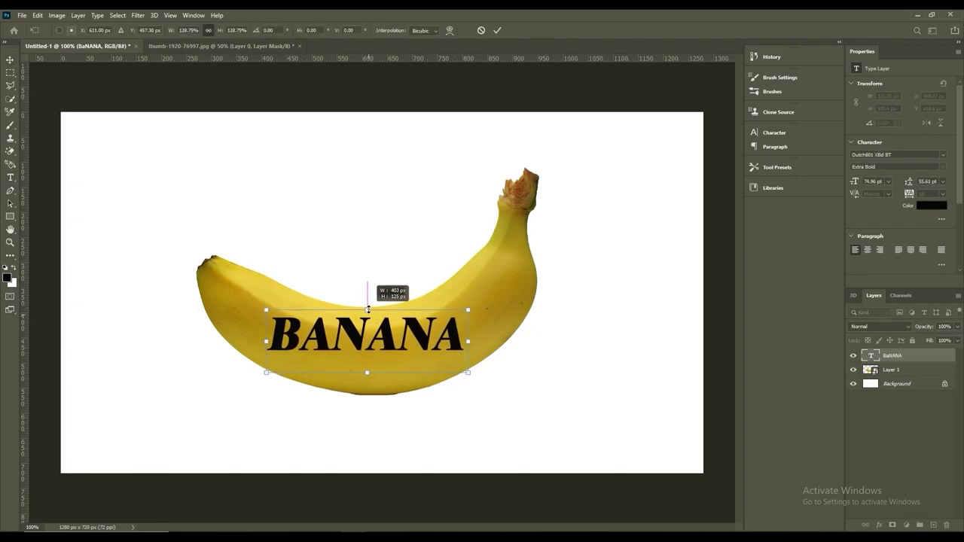
left_click_drag(322, 262, 452, 337)
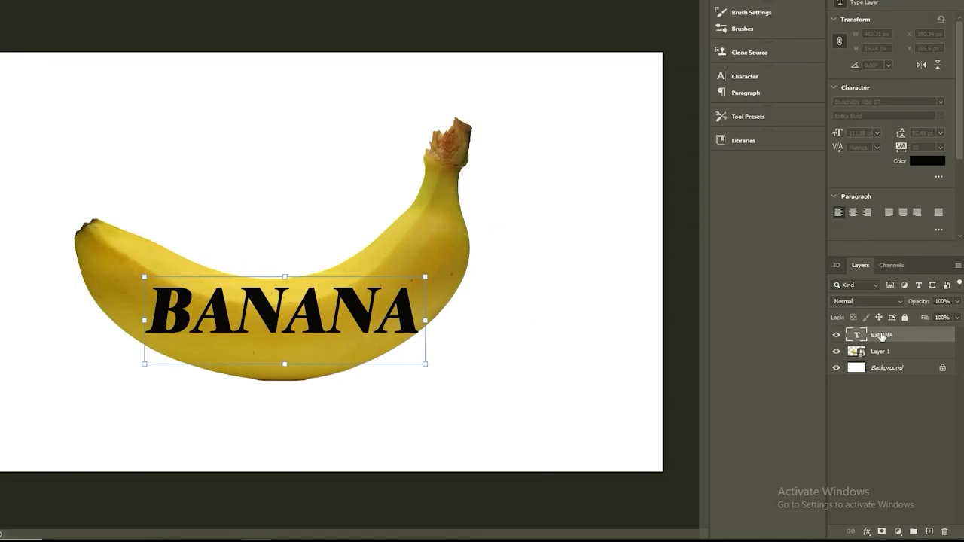
left_click(881, 336)
right_click(893, 337)
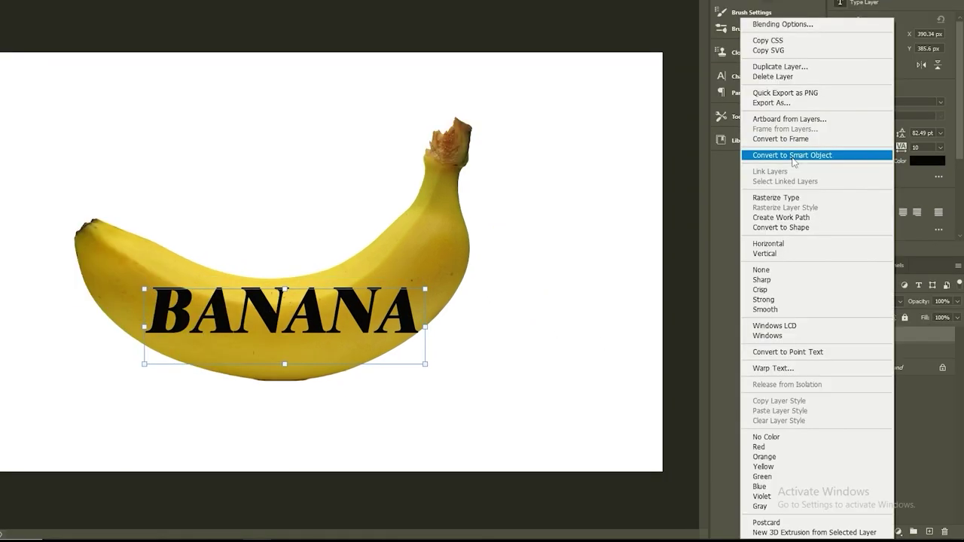
left_click(793, 155)
key("ctrl+t")
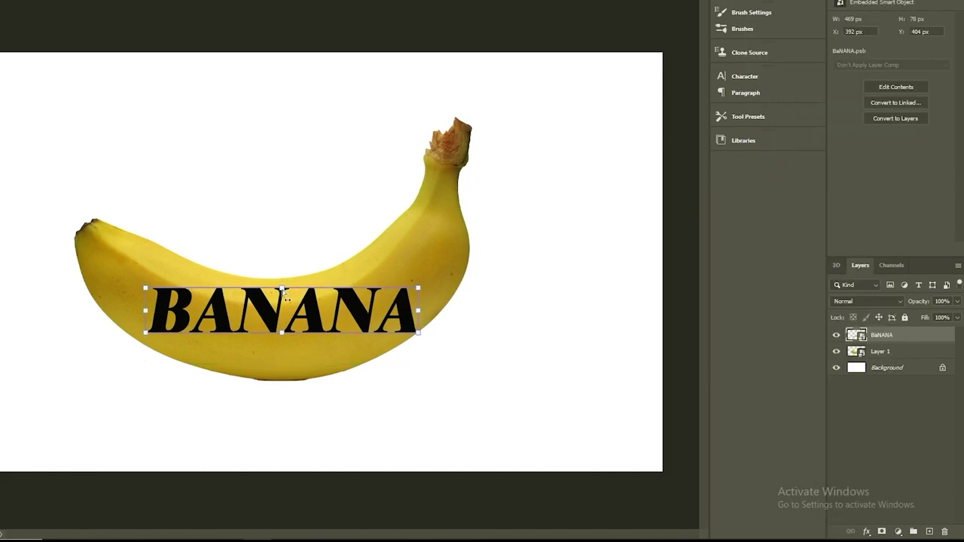
left_click_drag(374, 316, 375, 306)
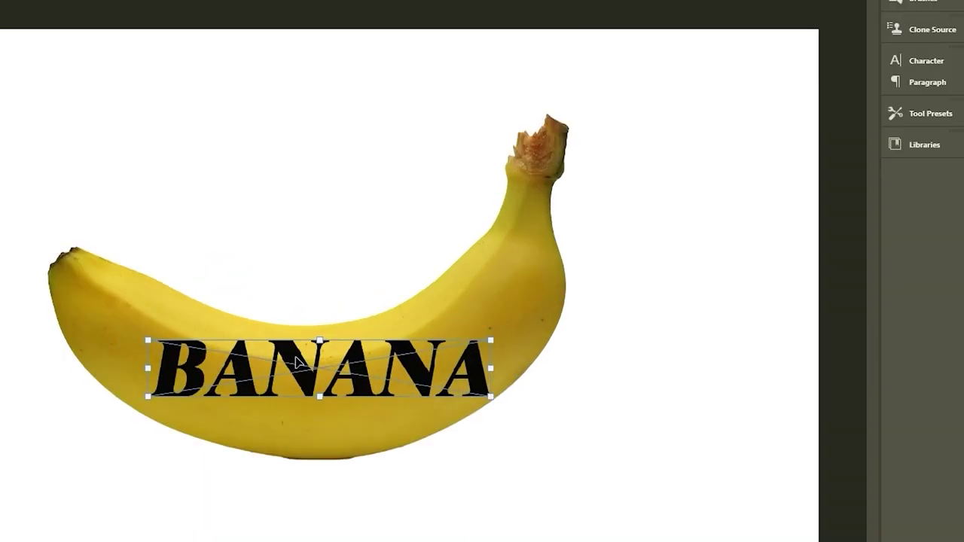
Step: Warp BANANA with raised ends and a bowed bottom so it follows the banana's bend
right_click(297, 363)
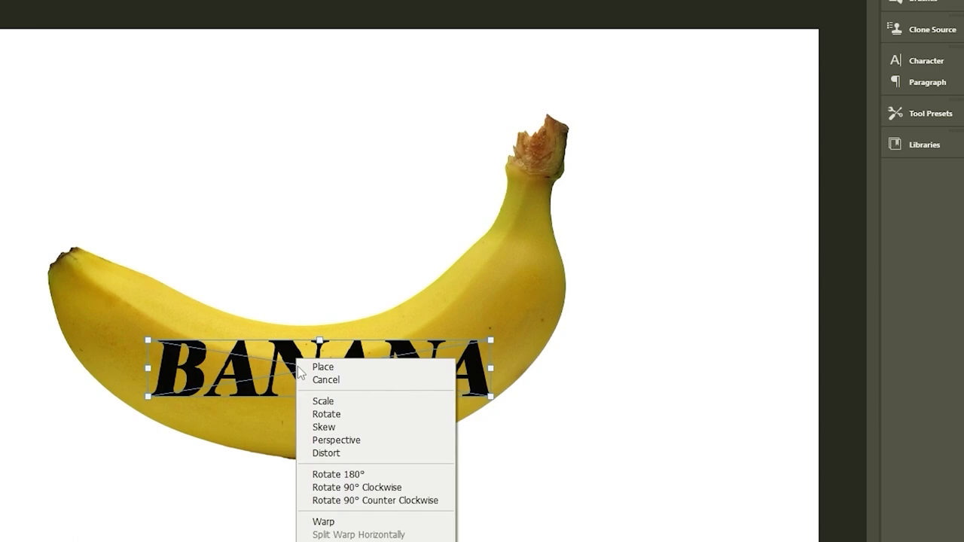
left_click(344, 519)
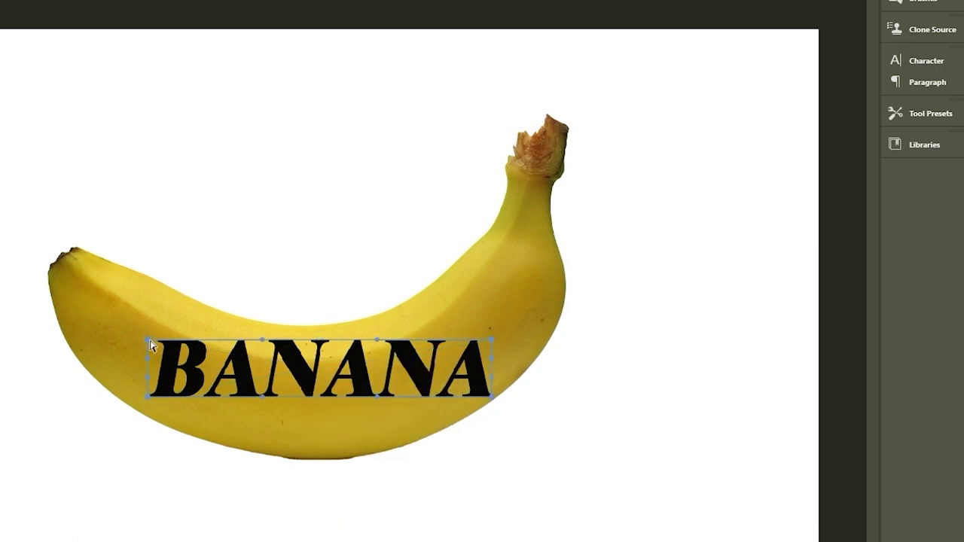
left_click_drag(147, 340, 138, 272)
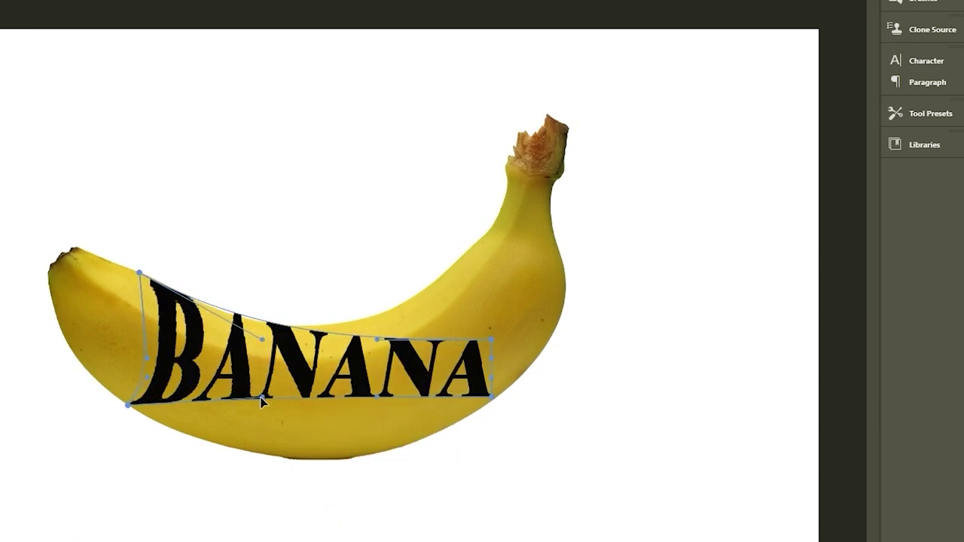
left_click_drag(148, 396, 248, 490)
left_click_drag(389, 426, 420, 463)
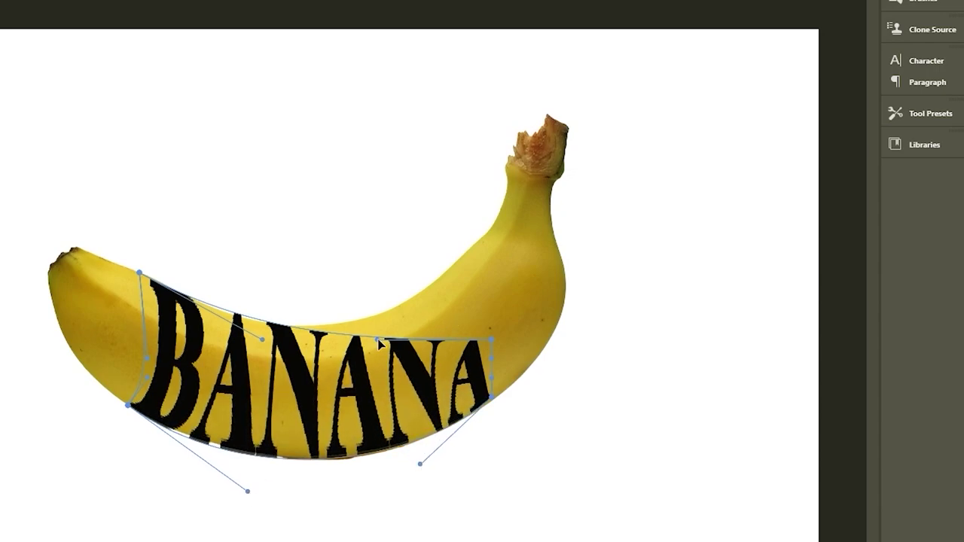
left_click_drag(491, 339, 475, 248)
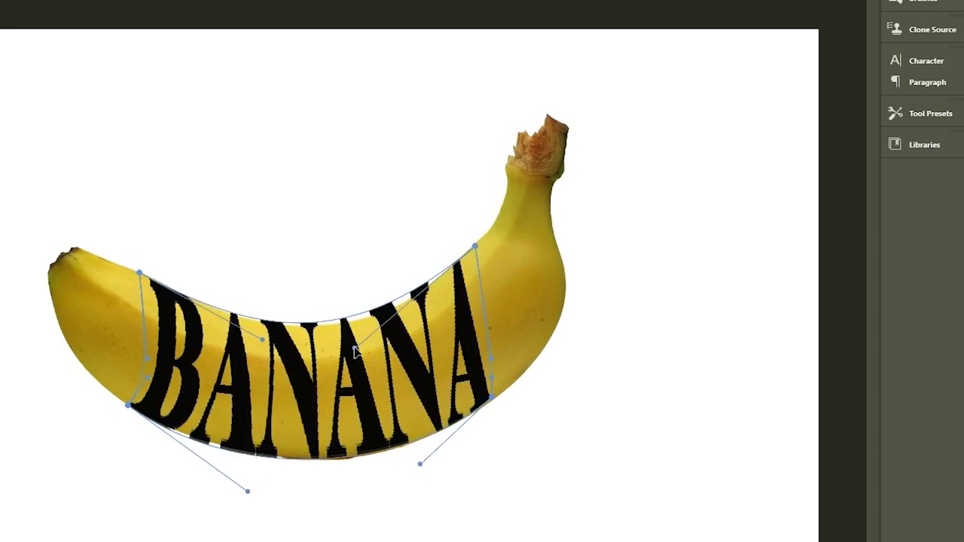
left_click_drag(354, 348, 350, 360)
left_click_drag(492, 399, 491, 396)
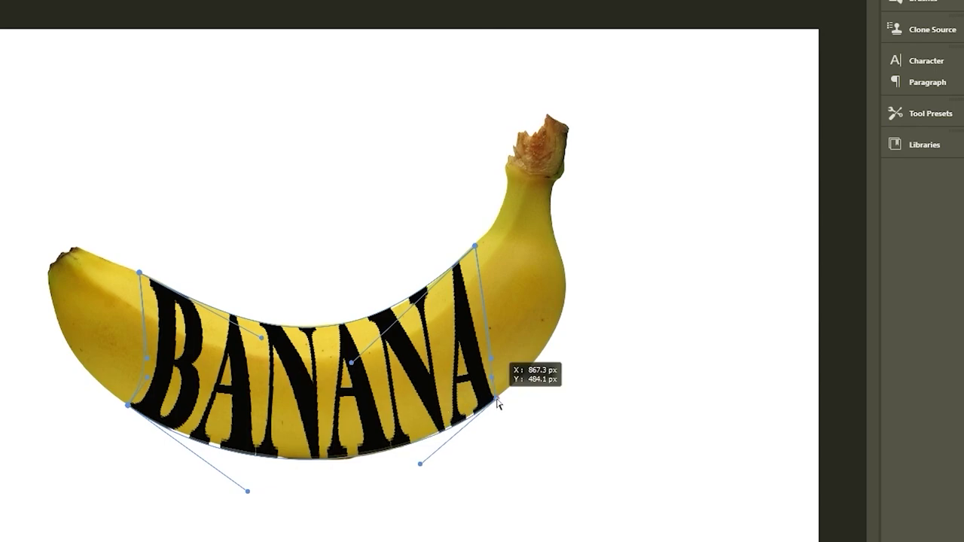
left_click_drag(475, 247, 473, 251)
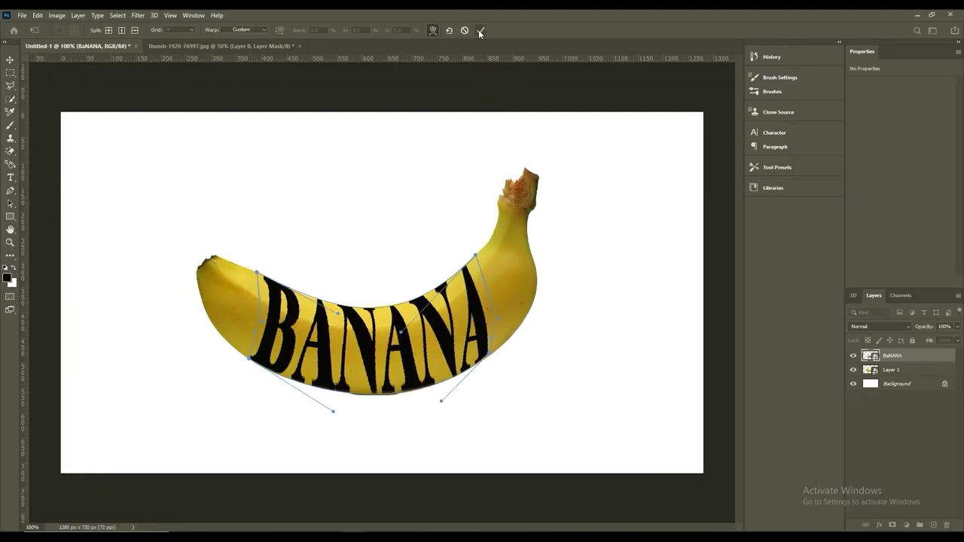
left_click(479, 31)
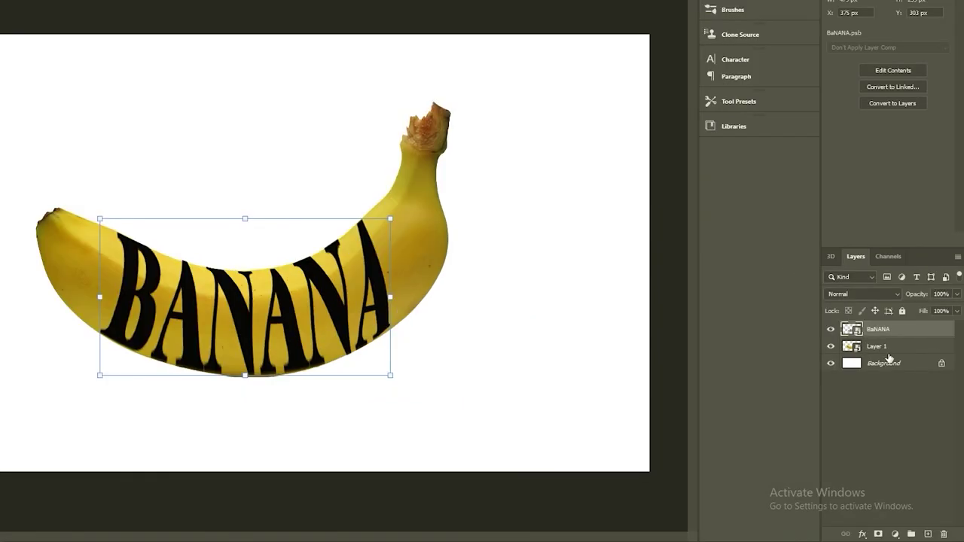
Step: Duplicate the banana photo layer and place the copy above the BANANA text layer
left_click(883, 347)
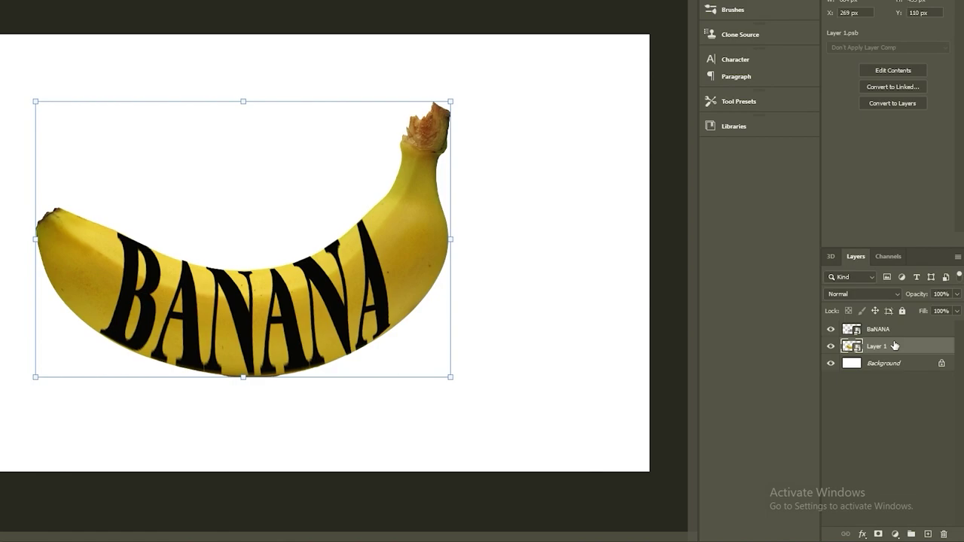
left_click_drag(894, 346, 928, 537)
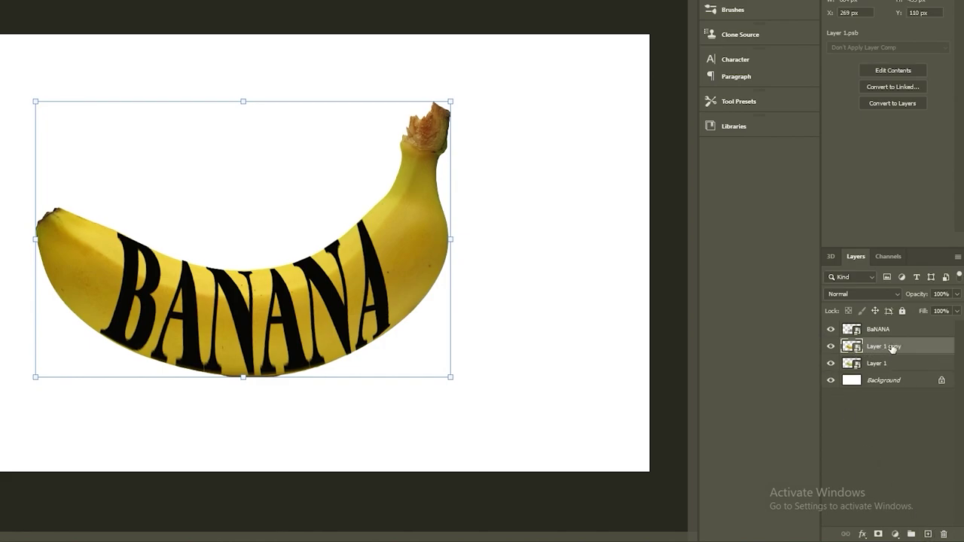
left_click_drag(892, 347, 886, 325)
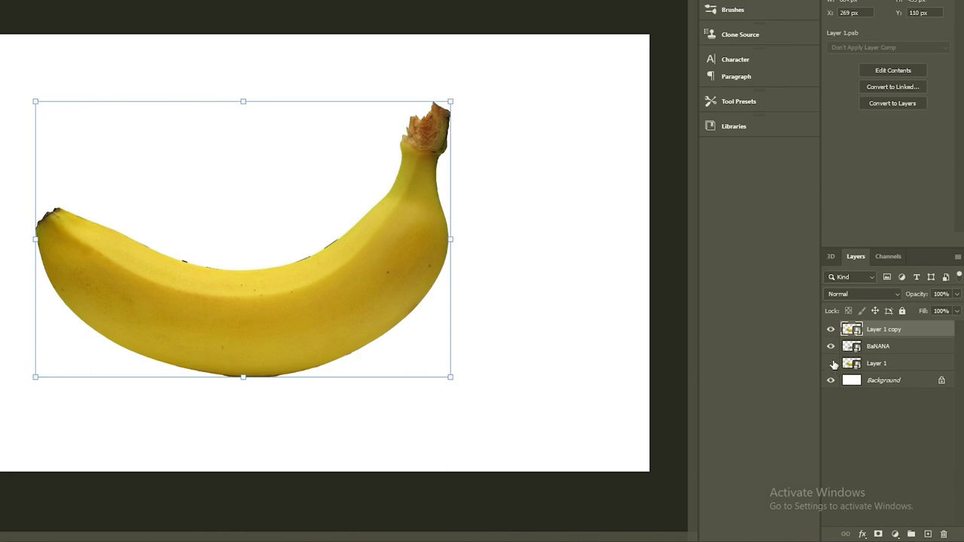
Step: Clip the banana copy to the BANANA text, then re-show the original banana layer
left_click(832, 364)
right_click(889, 330)
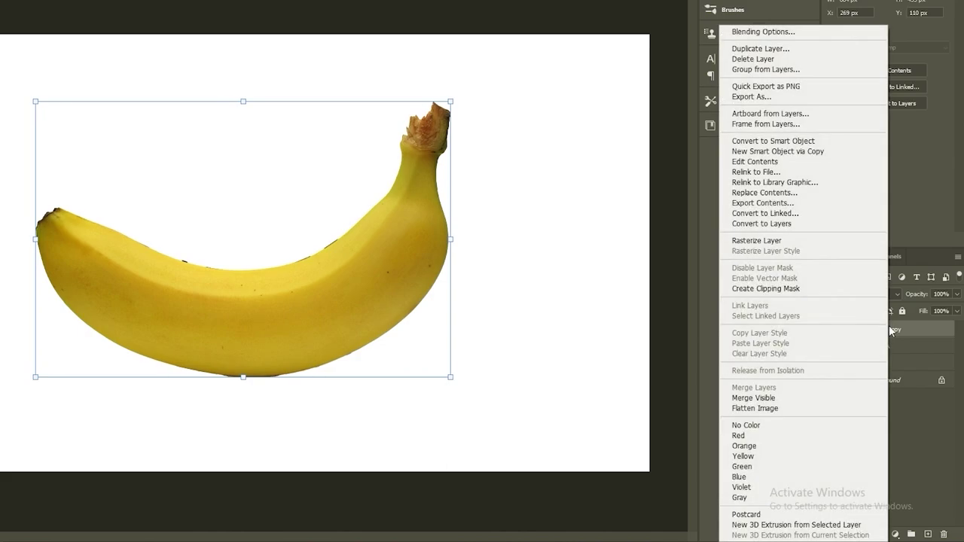
left_click(761, 288)
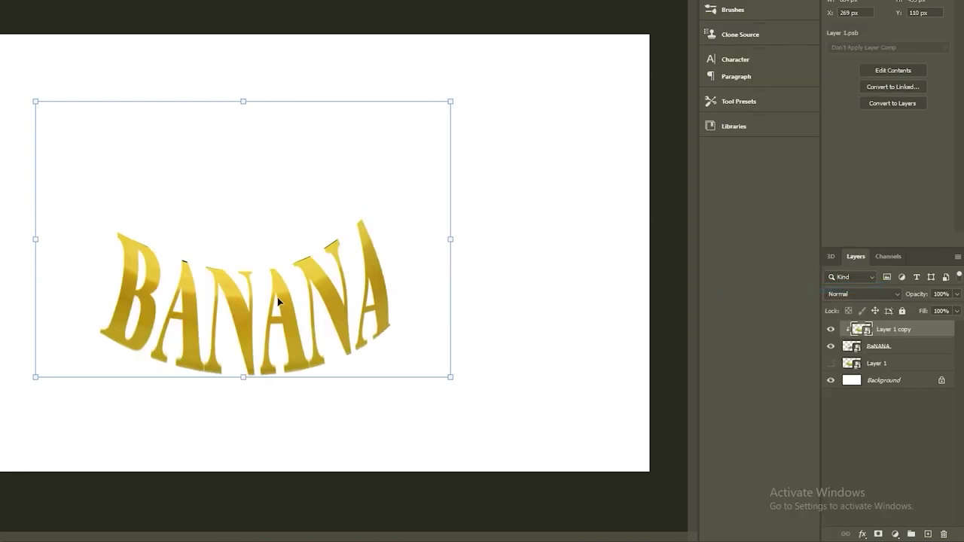
left_click(830, 365)
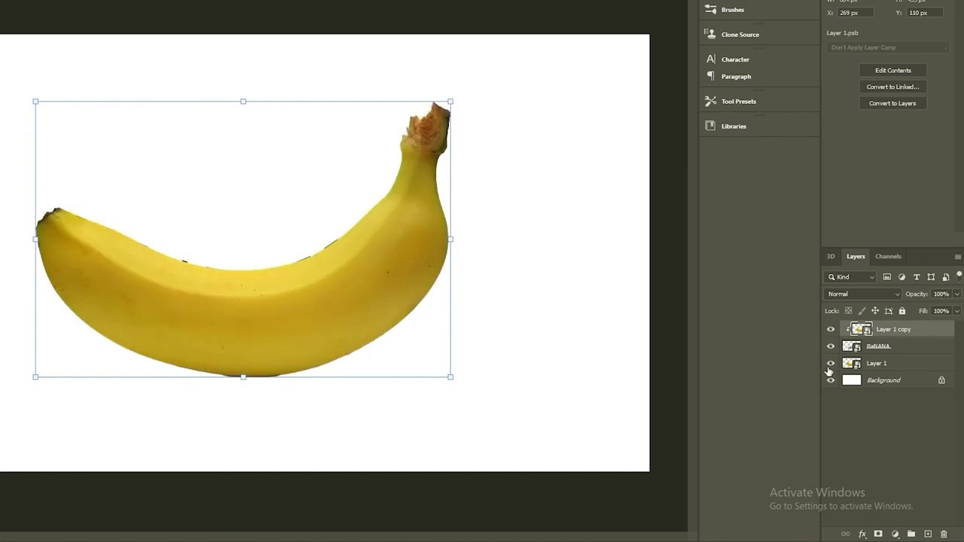
Step: Add an inverted black layer mask to Layer 1, hiding the whole banana photo
left_click(889, 366)
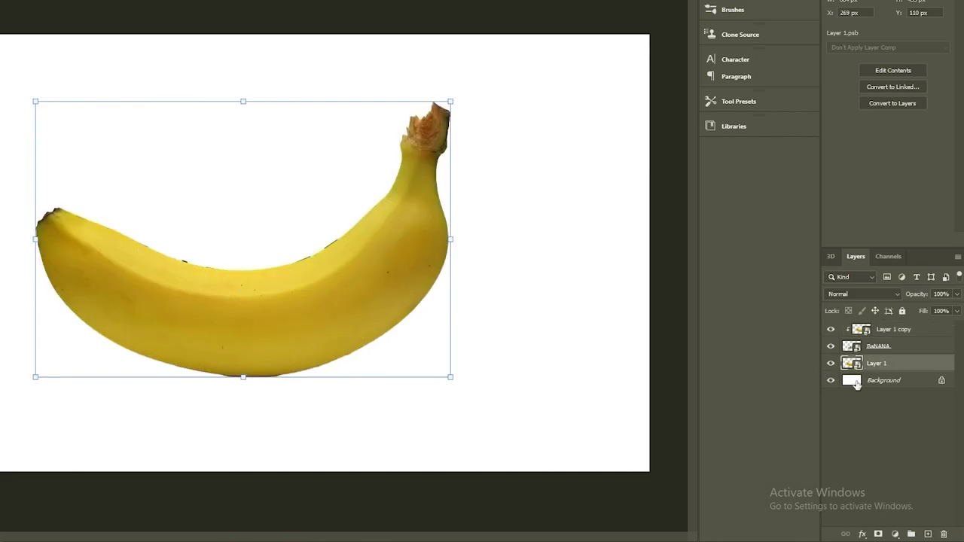
left_click(877, 534)
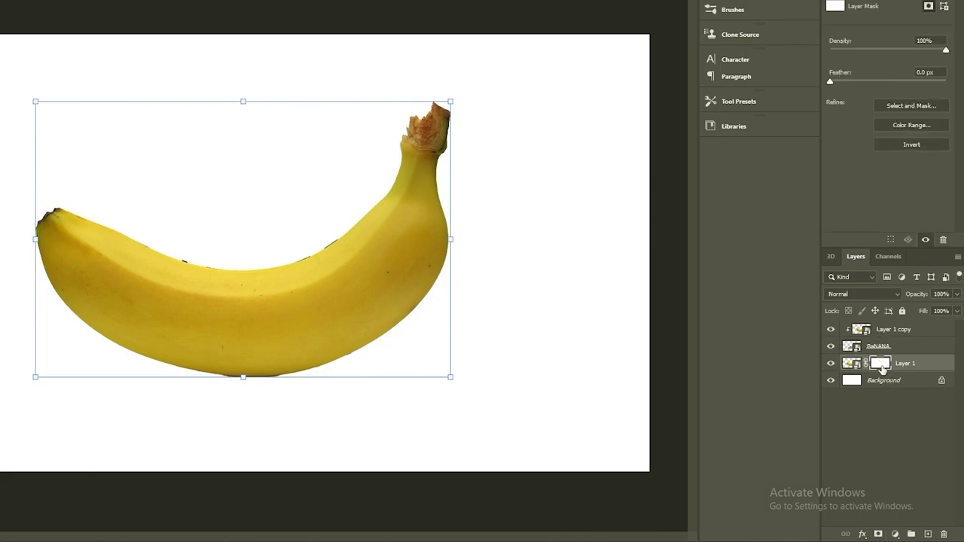
left_click_drag(882, 369, 884, 372)
key("ctrl+i")
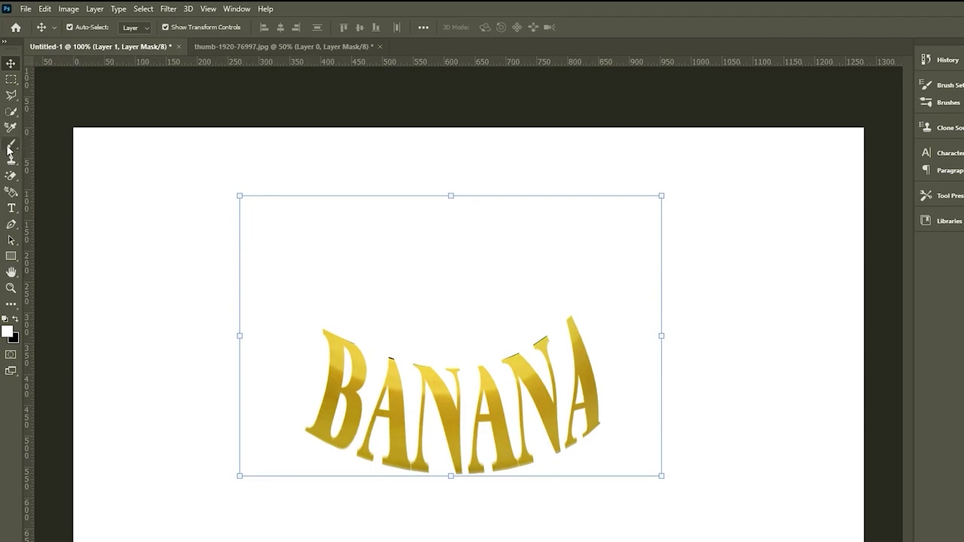
Step: Choose the Brush tool with a Hard Round preset
left_click(10, 126)
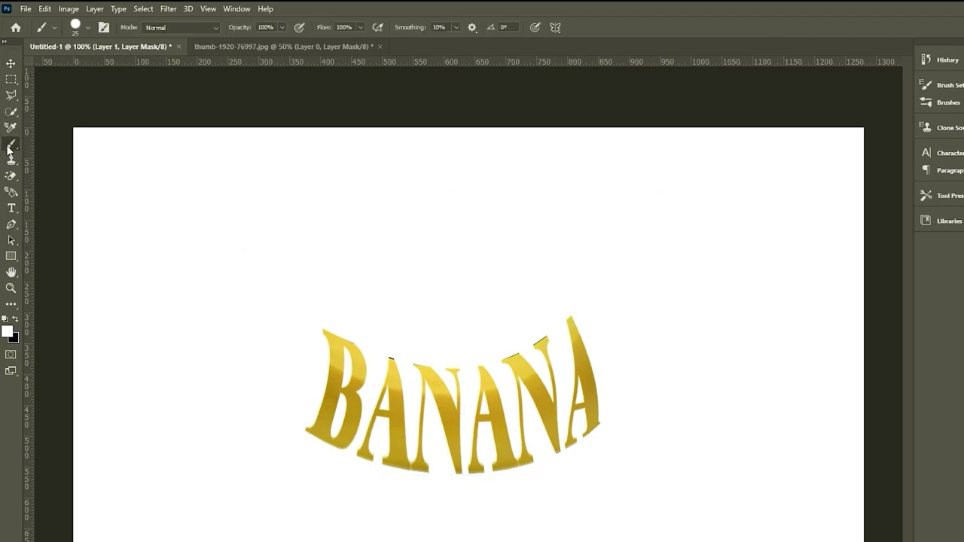
left_click(85, 26)
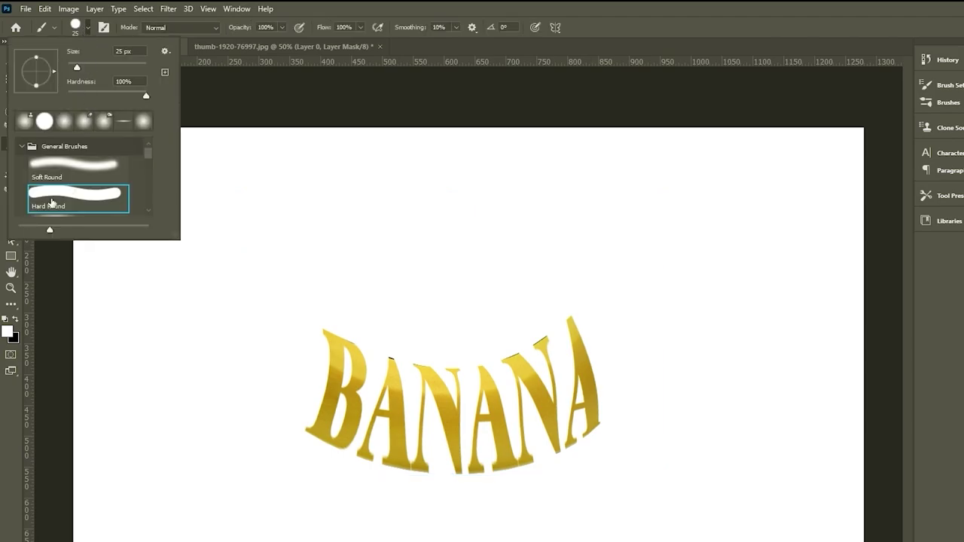
left_click(88, 28)
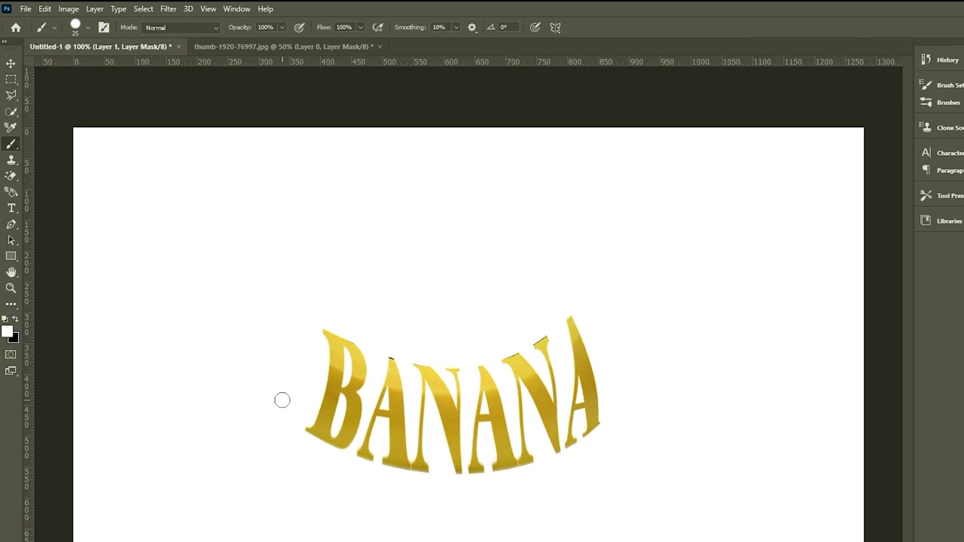
Step: Paint white on Layer 1's mask to reveal both banana ends and the stem, brush size 70
mouse_move(282, 399)
left_mouse_down()
mouse_move(316, 325)
mouse_move(318, 425)
mouse_move(309, 438)
mouse_move(320, 369)
mouse_move(295, 426)
mouse_move(286, 410)
mouse_move(301, 322)
mouse_move(284, 416)
left_mouse_up()
mouse_move(269, 355)
left_mouse_down()
mouse_move(279, 320)
mouse_move(297, 331)
mouse_move(281, 314)
mouse_move(237, 355)
left_mouse_up()
key("bracketright")
key("bracketright")
key("bracketright")
mouse_move(616, 328)
left_mouse_down()
mouse_move(585, 363)
mouse_move(611, 419)
mouse_move(619, 404)
left_mouse_up()
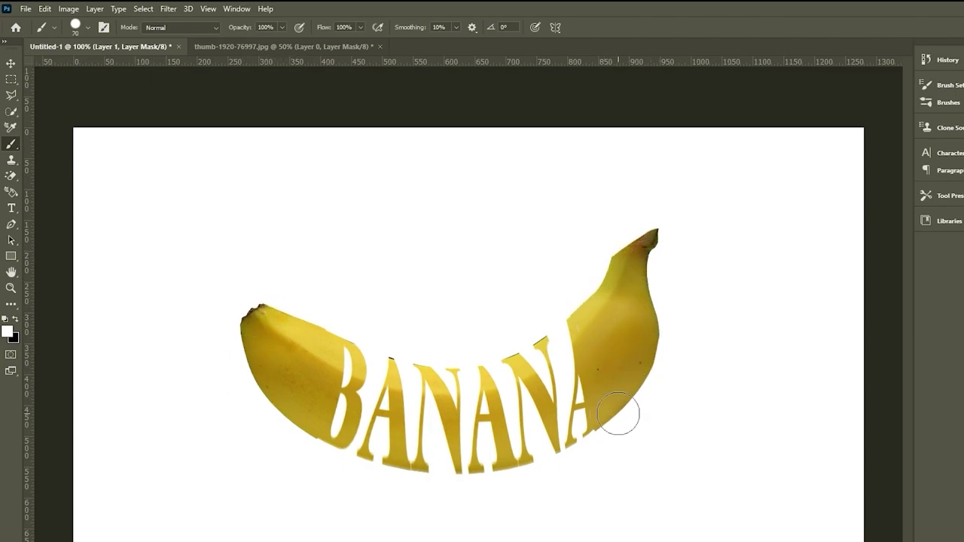
key("ctrl+minus")
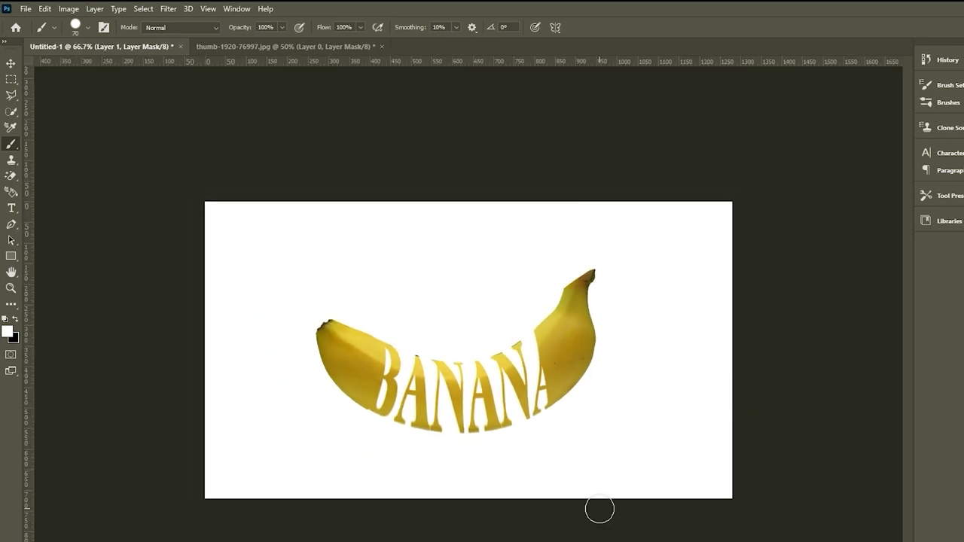
left_click_drag(585, 271, 590, 231)
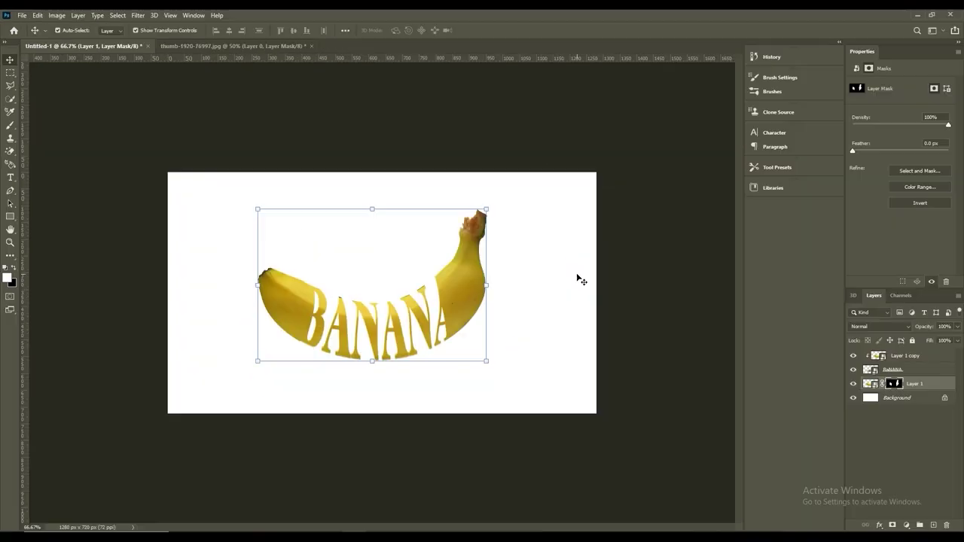
Step: Deselect the layer by clicking an empty spot on the canvas, clearing the transform box
left_click(581, 280)
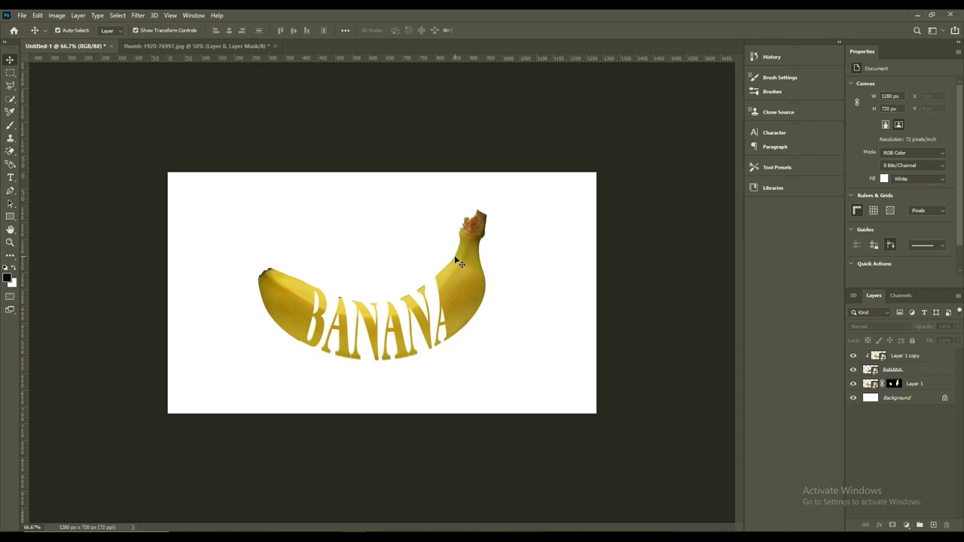